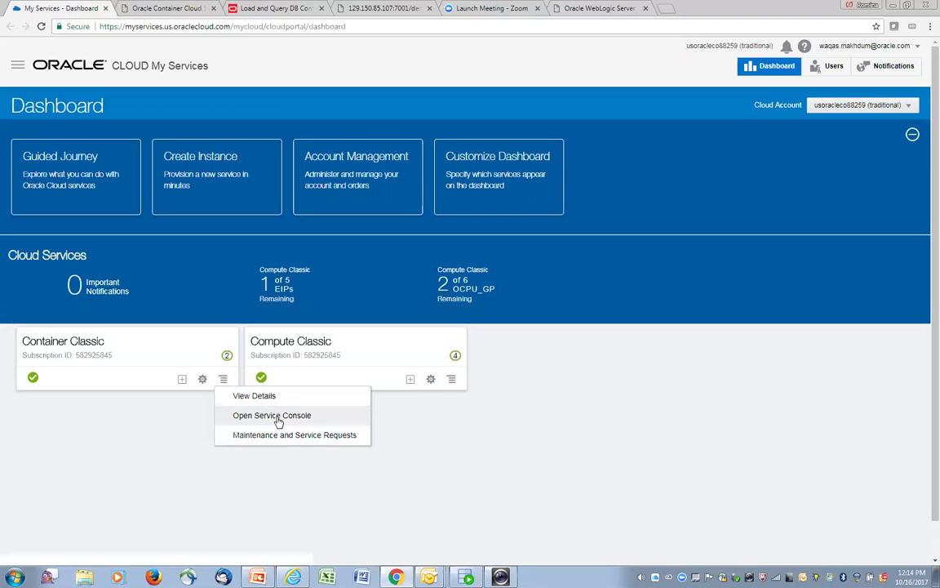
Launch the Container Console for the SepDockerDBNP service and log in with the admin credentials
click(163, 11)
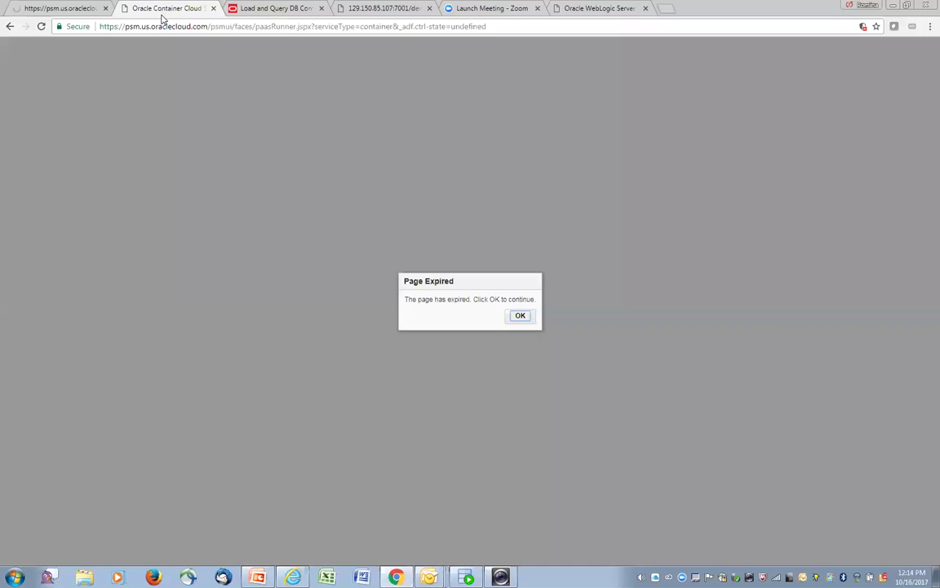
click(67, 9)
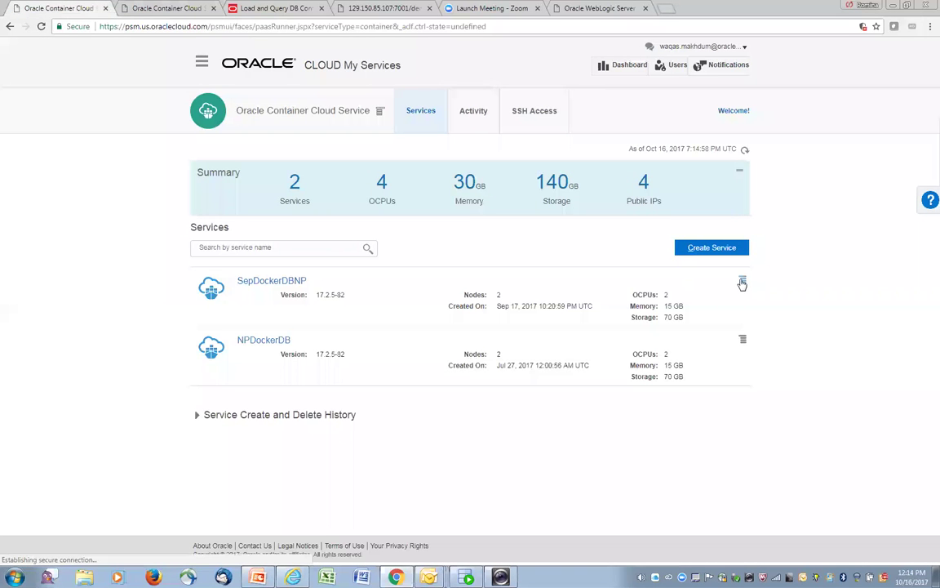
click(743, 282)
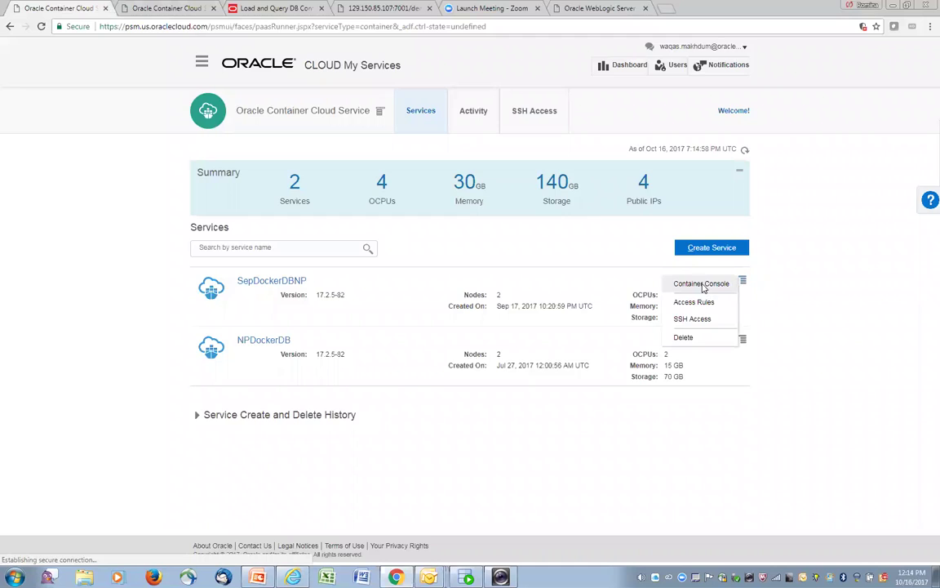
click(700, 280)
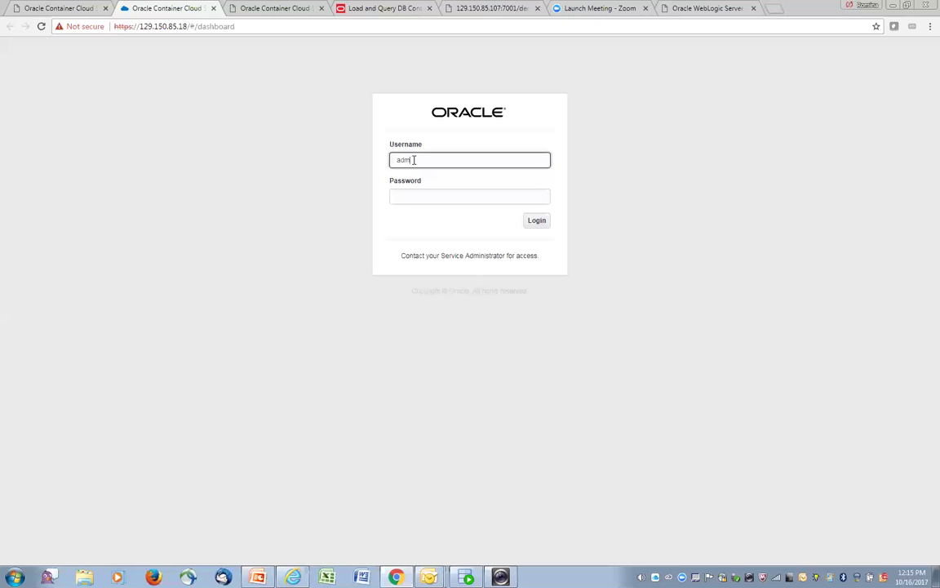
click(441, 197)
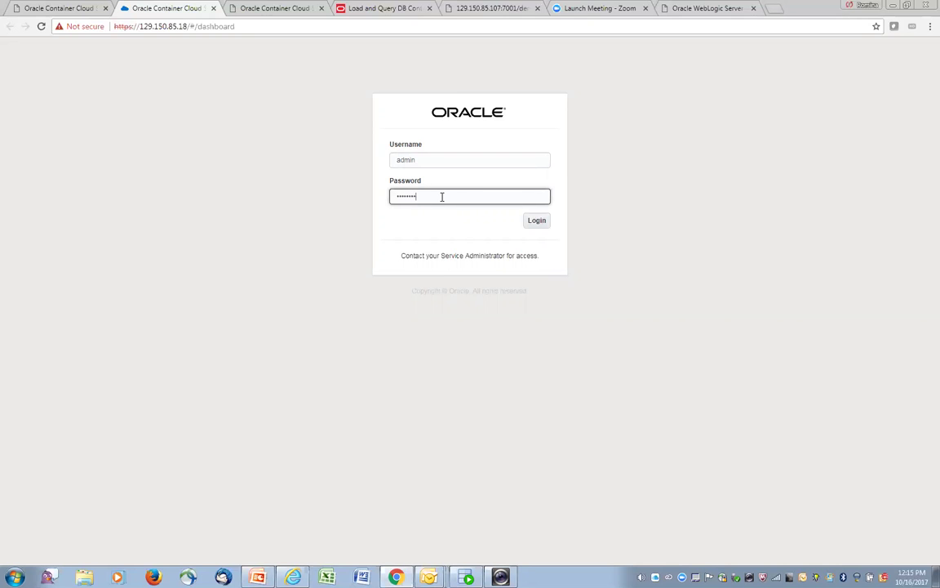
click(536, 222)
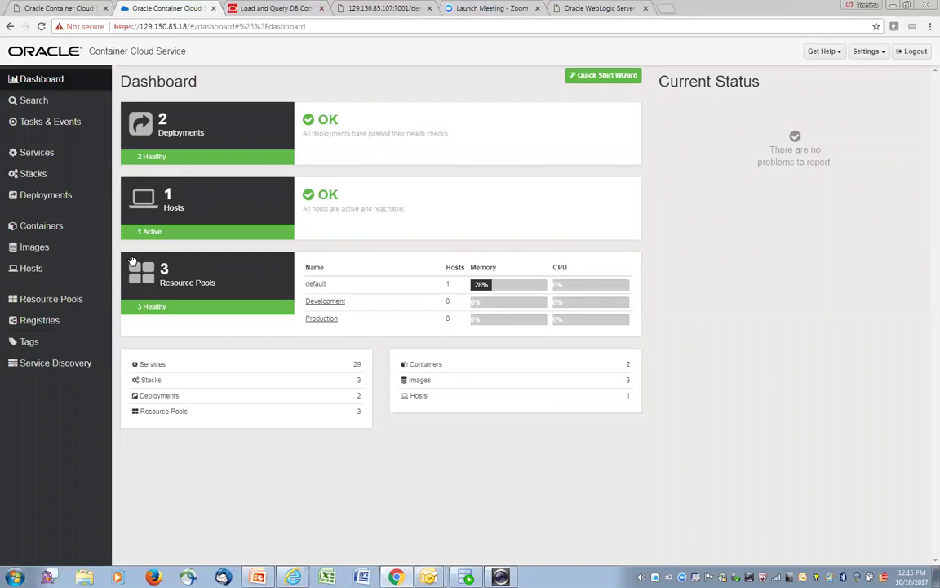
Review the deployments, containers and host sepdockerdbnp-occs-wkr-1, then open the 0.WLSservice container's details
click(37, 195)
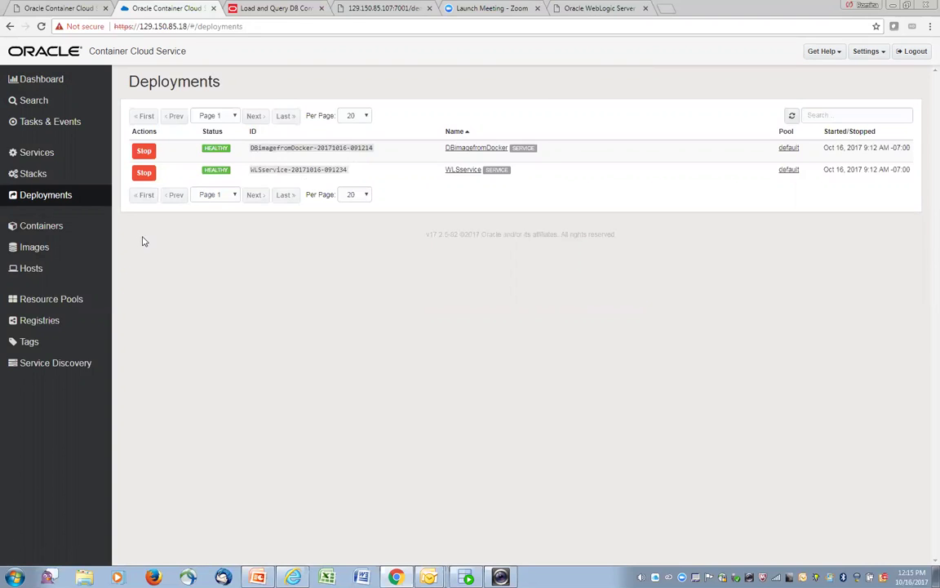
click(49, 228)
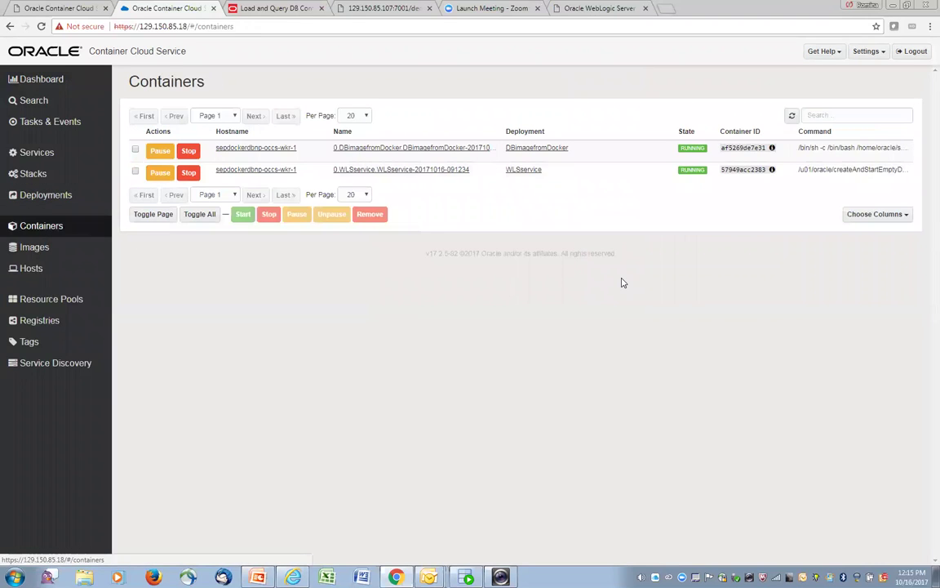
click(256, 171)
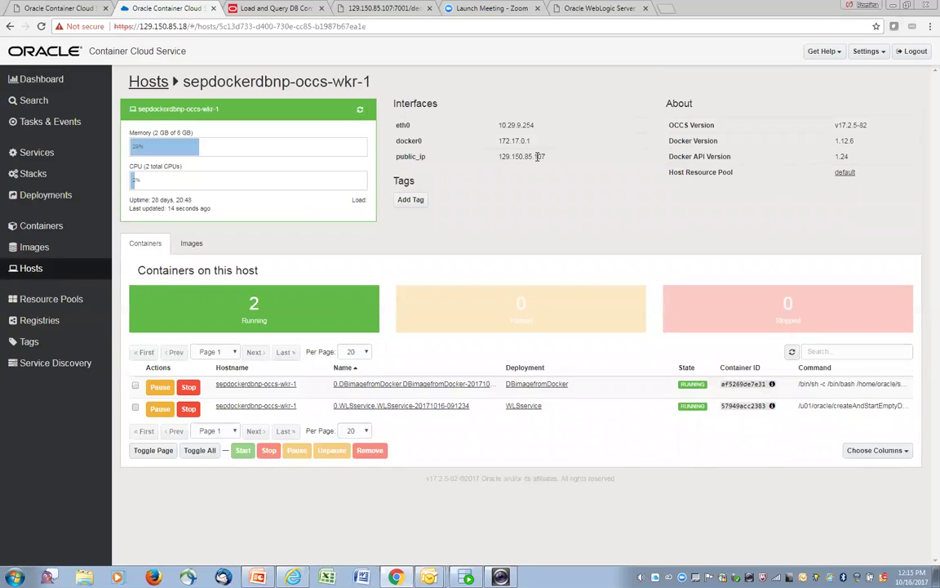
click(41, 226)
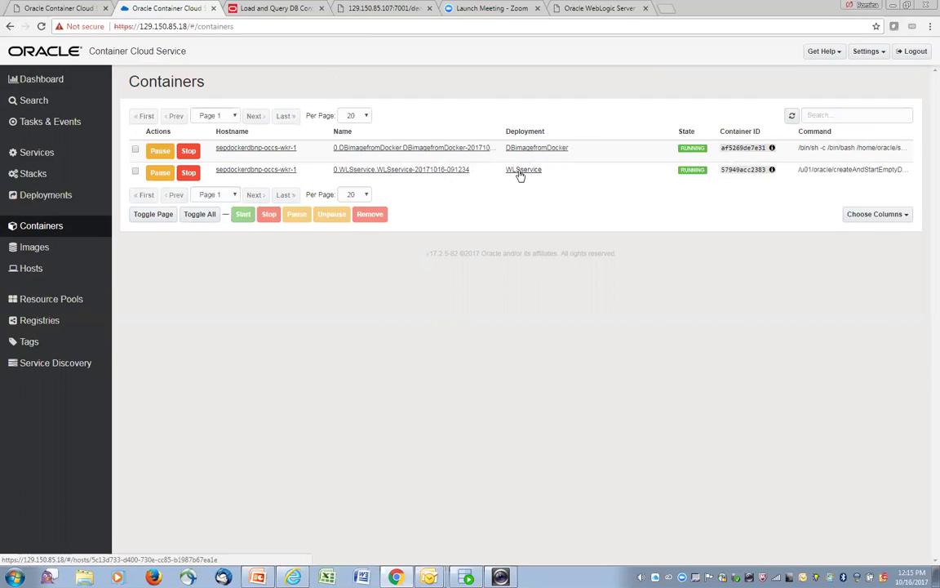
click(418, 172)
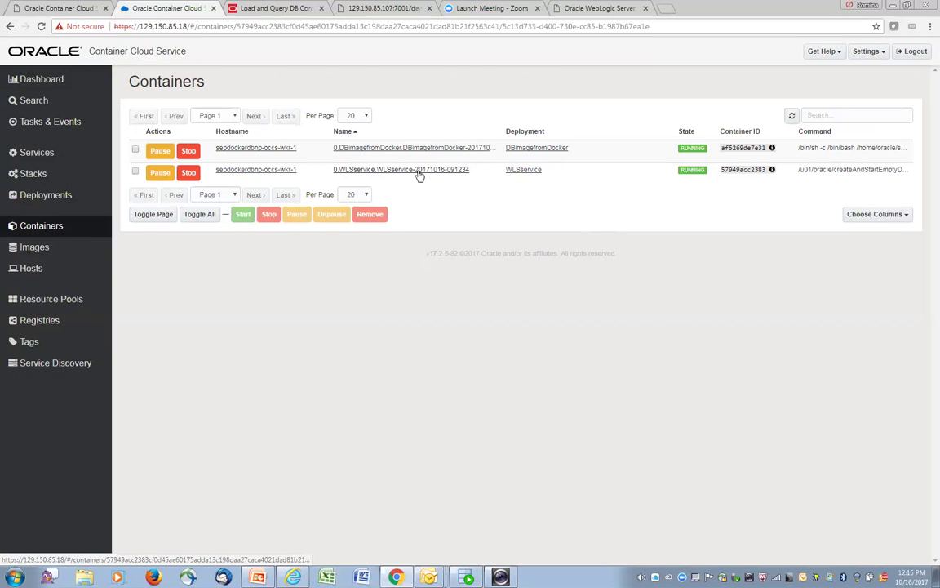
Show the WLSservice logs, select the generated WebLogic admin password, and return to the SQL Developer tutorial
click(619, 298)
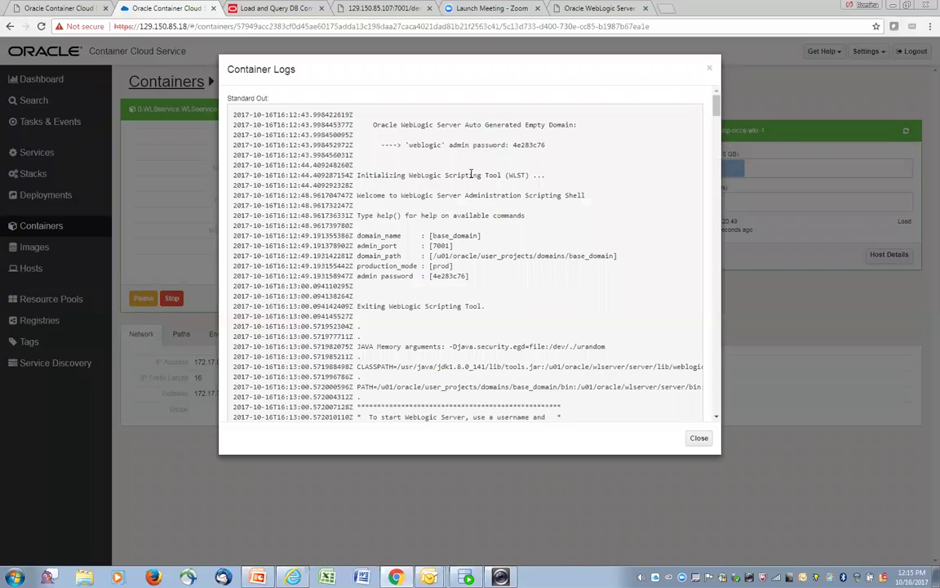
drag(546, 146, 513, 145)
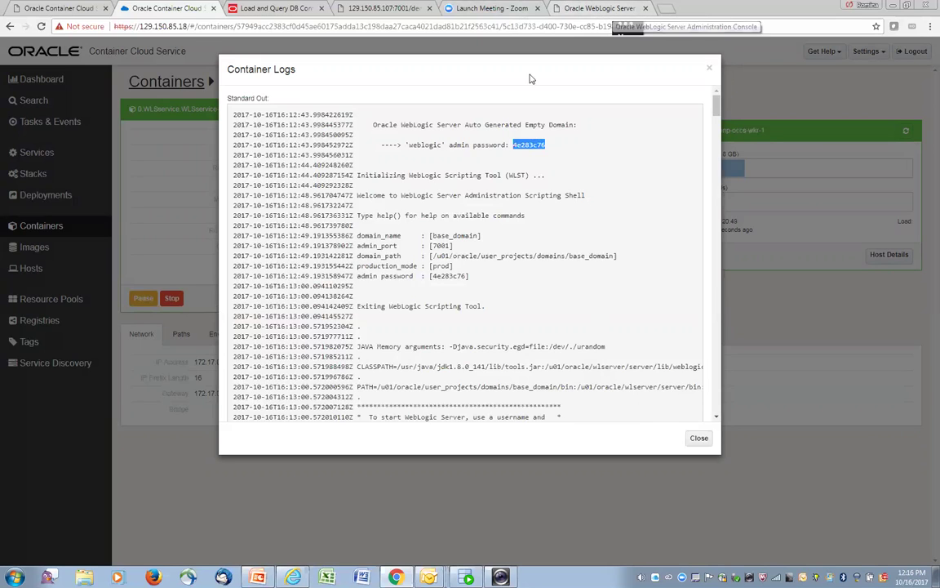
click(247, 8)
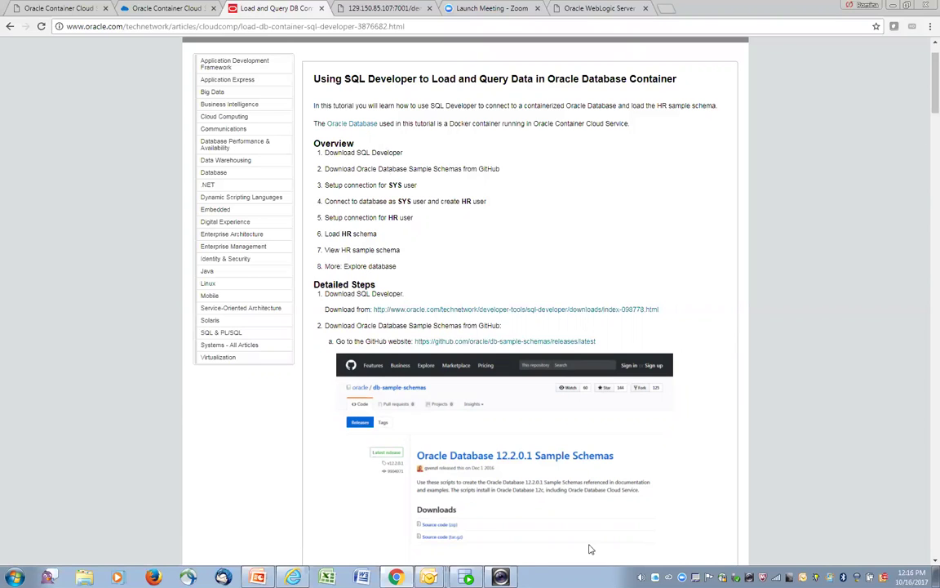
Switch from Chrome to the SQL Developer window showing the EMPLOYEES column definitions
key(alt+Tab)
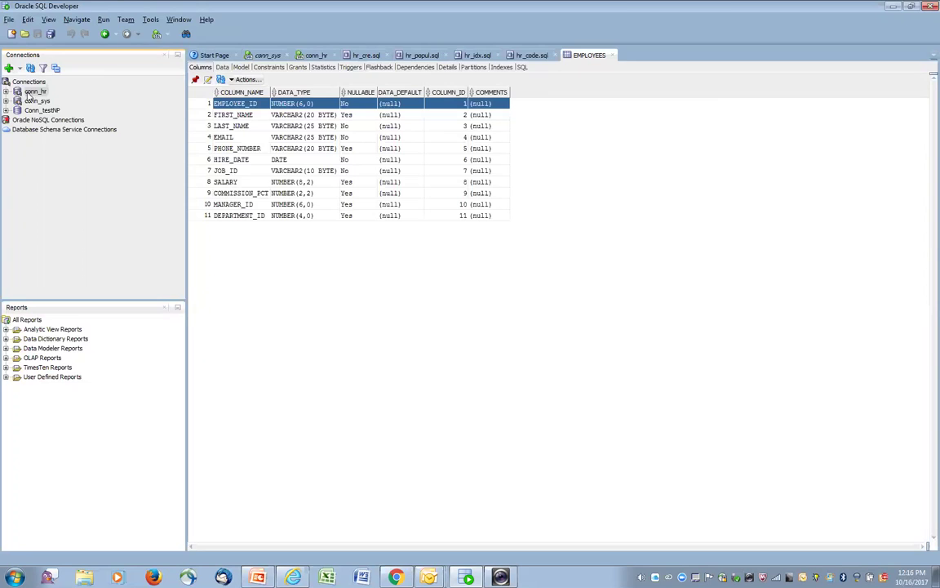
Inspect the saved conn_sys and conn_hr settings in the New Connection dialog, close it, and expand conn_hr
click(9, 67)
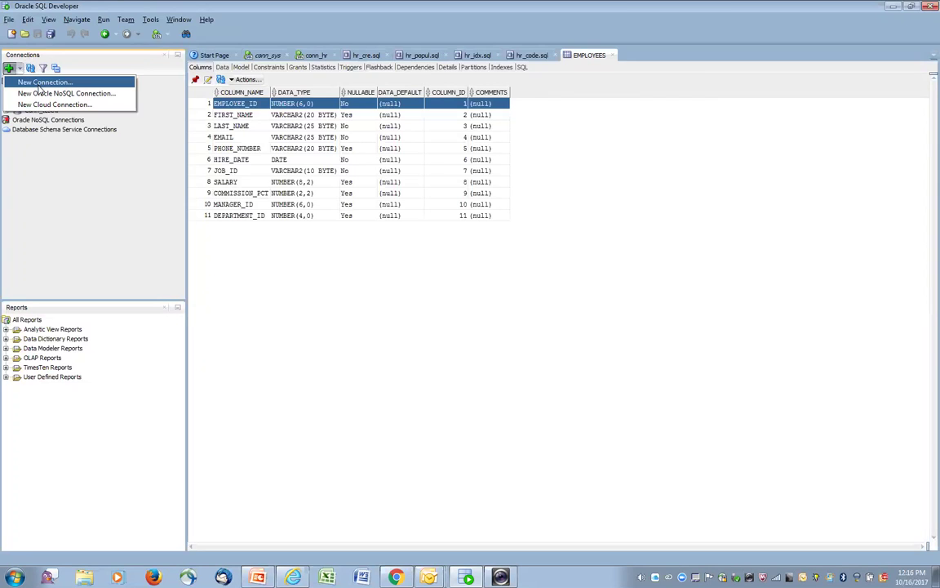
click(39, 83)
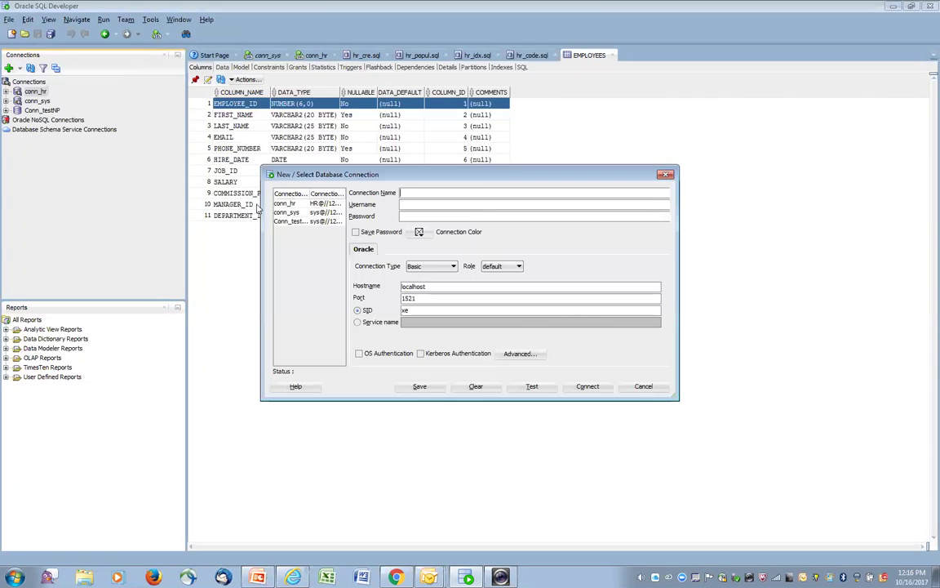
click(282, 212)
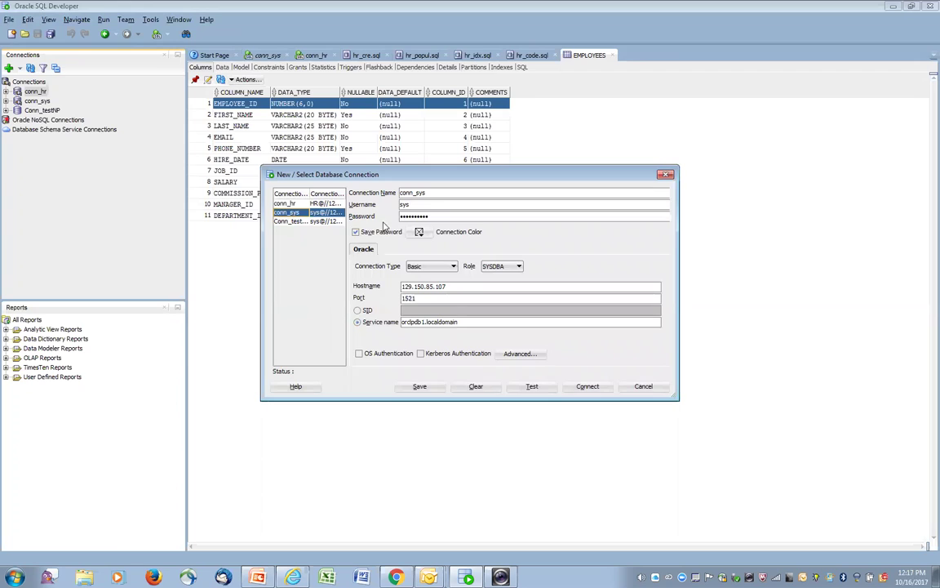
click(285, 205)
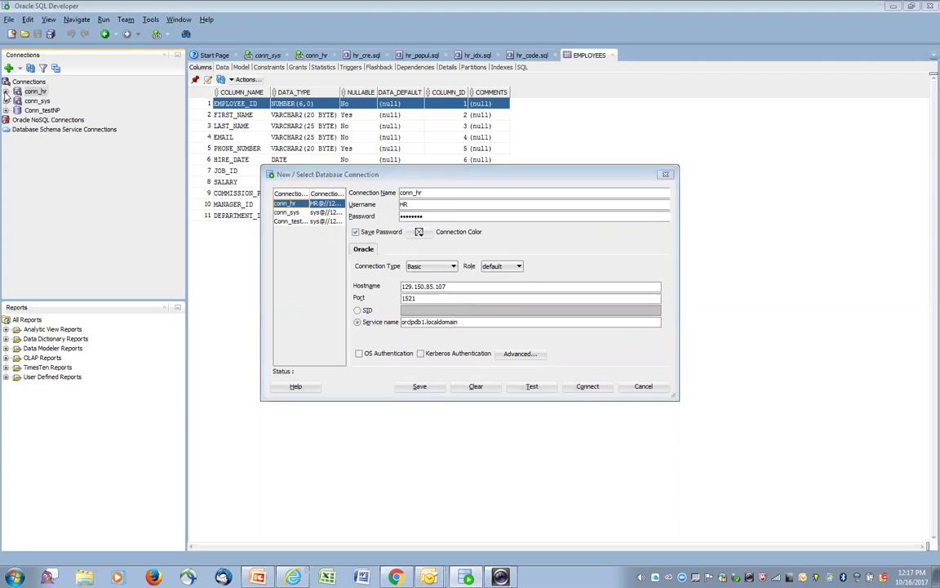
click(666, 174)
click(7, 93)
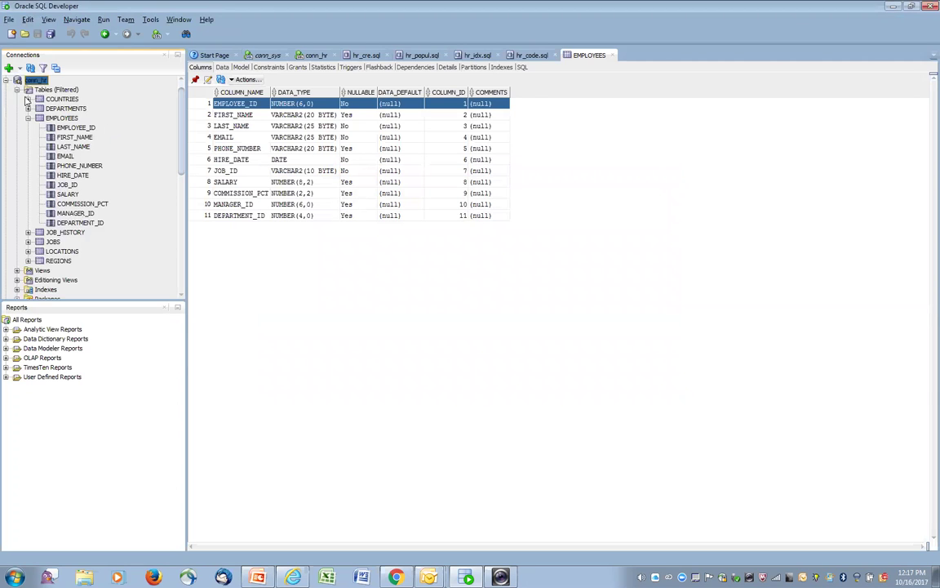
Collapse the EMPLOYEES table in the conn_hr tree and go back to the browser tutorial
click(53, 119)
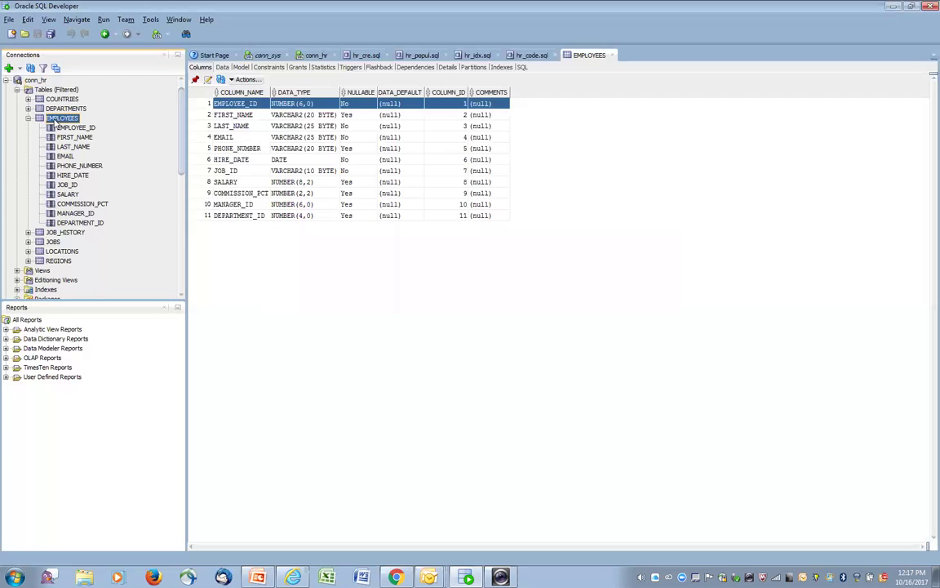
double_click(53, 120)
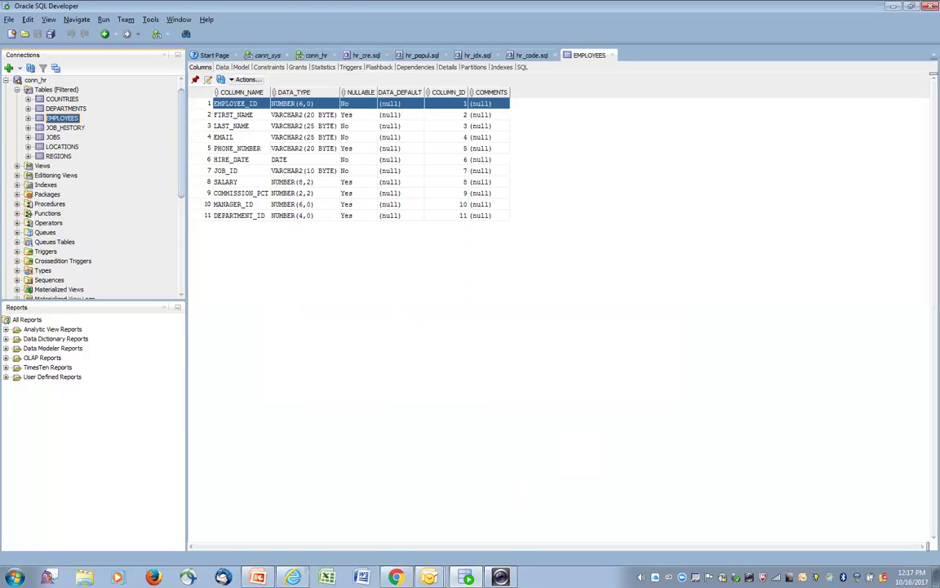
click(395, 577)
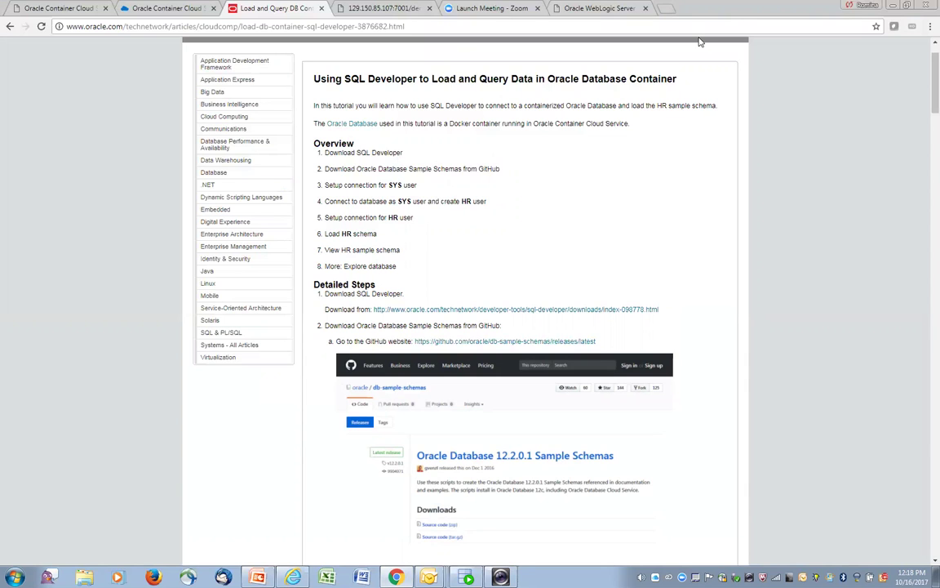
Switch to the Oracle WebLogic Server Administration Console login tab
click(589, 10)
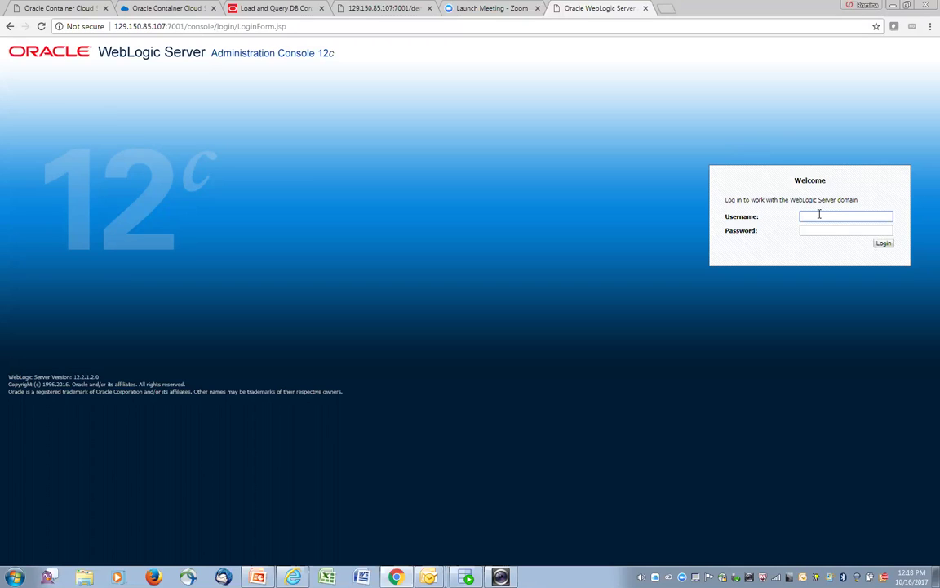
Log in as weblogic with the admin password and open the JDBC Data Sources summary
click(821, 229)
click(821, 231)
text(welcome1)
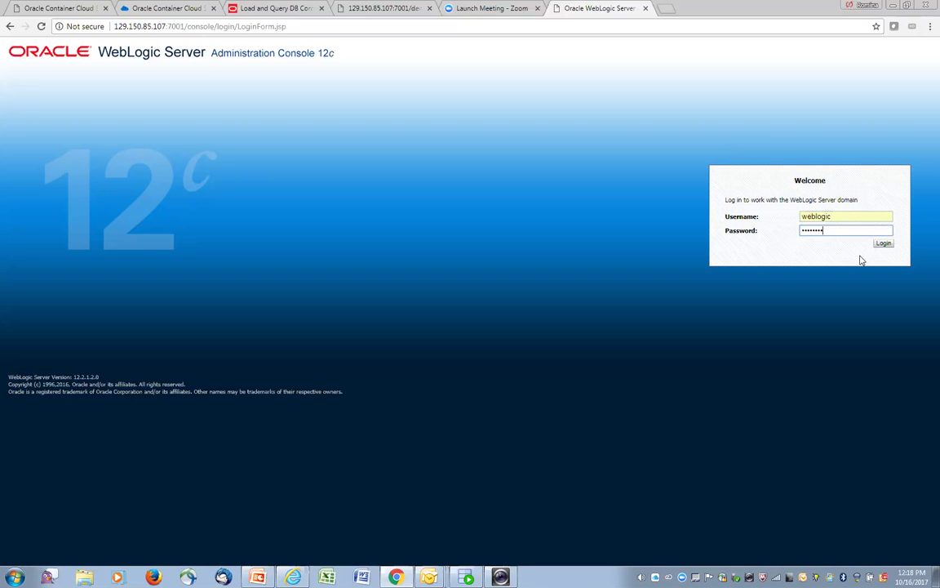
click(883, 244)
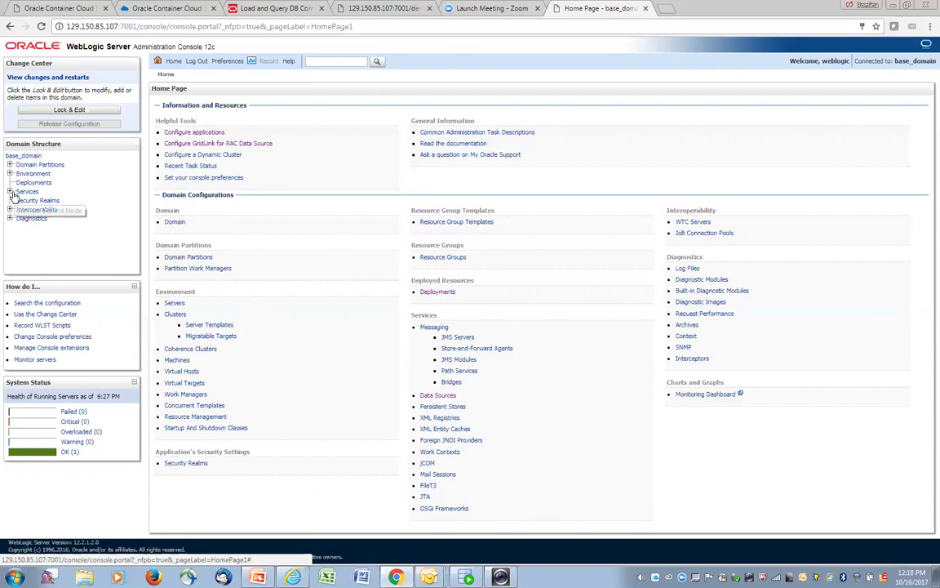
click(438, 396)
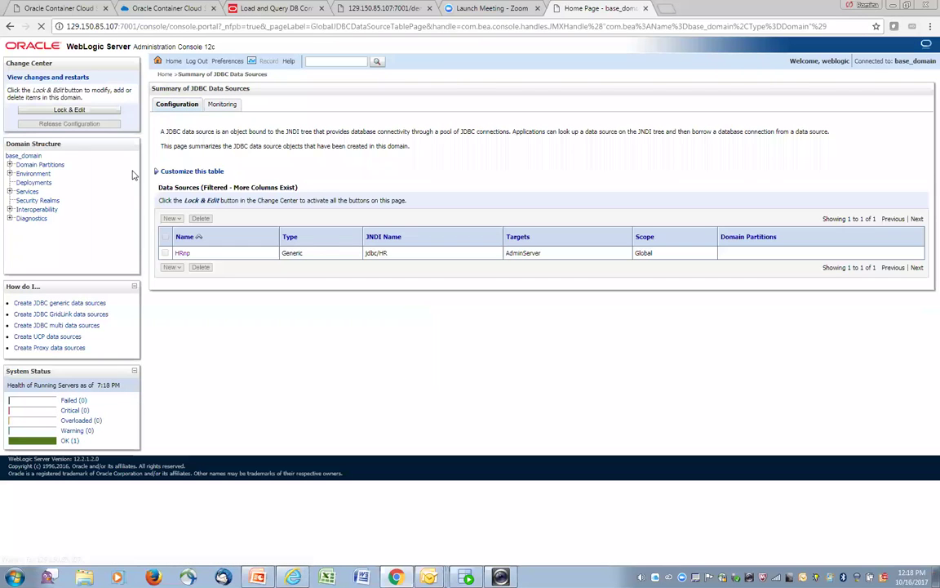
Lock the domain configuration for editing and start a new Generic Data Source
click(65, 111)
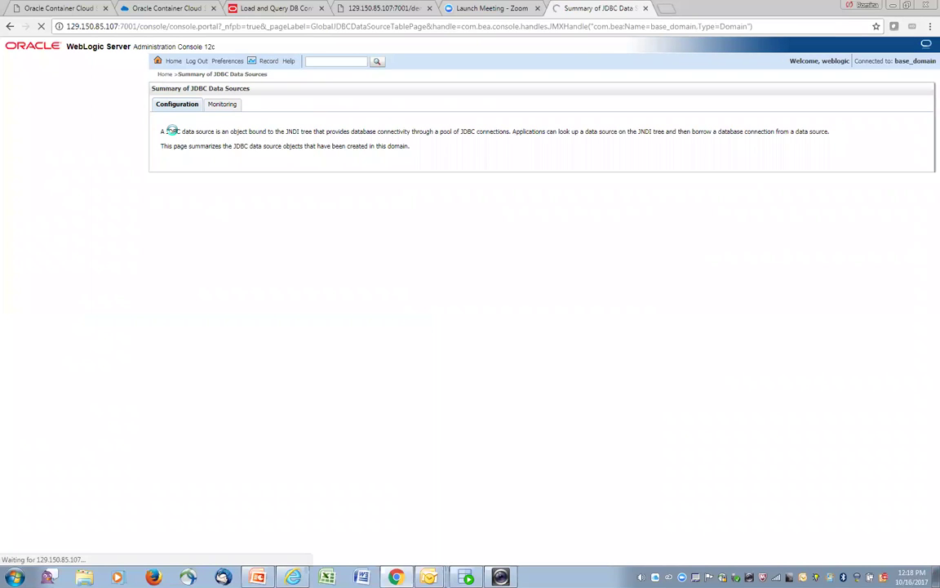
click(172, 201)
click(189, 212)
Name the data source hrtestdemo with JNDI name jdbc/HR and continue
click(410, 196)
key(BackSpace)
key(BackSpace)
key(BackSpace)
key(BackSpace)
key(BackSpace)
key(BackSpace)
key(BackSpace)
key(BackSpace)
key(BackSpace)
key(BackSpace)
key(BackSpace)
key(BackSpace)
key(BackSpace)
key(BackSpace)
key(BackSpace)
key(BackSpace)
text(hrtestdemo)
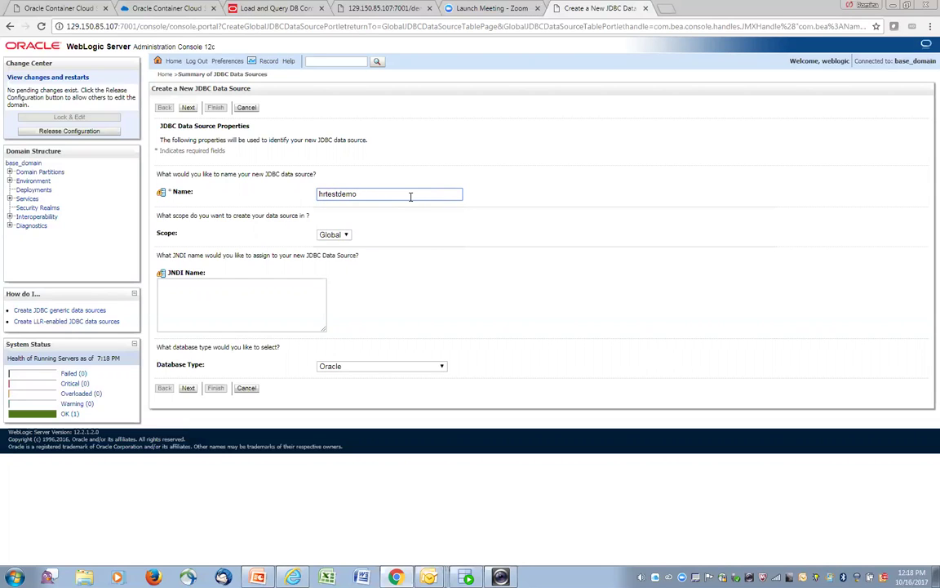
click(189, 285)
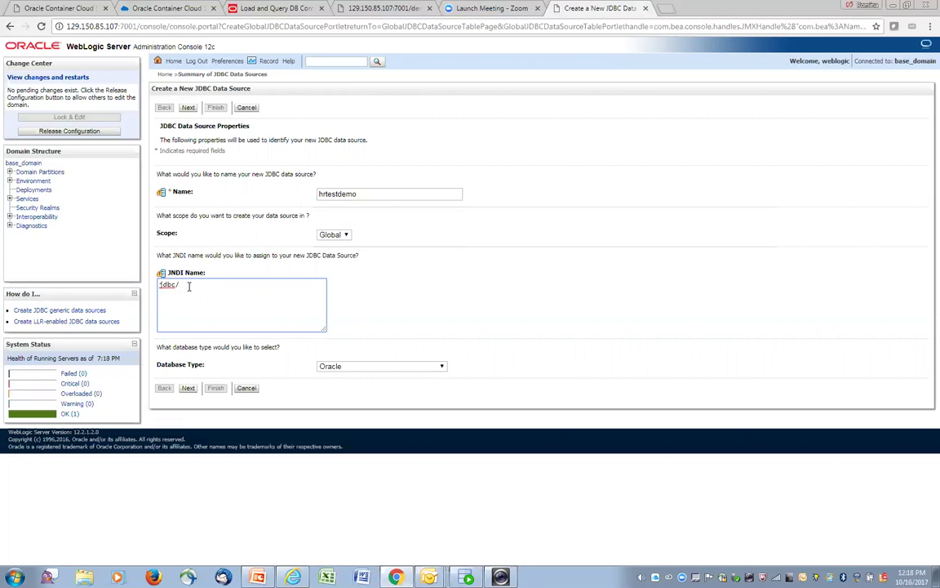
text(jdbc/HR)
click(189, 388)
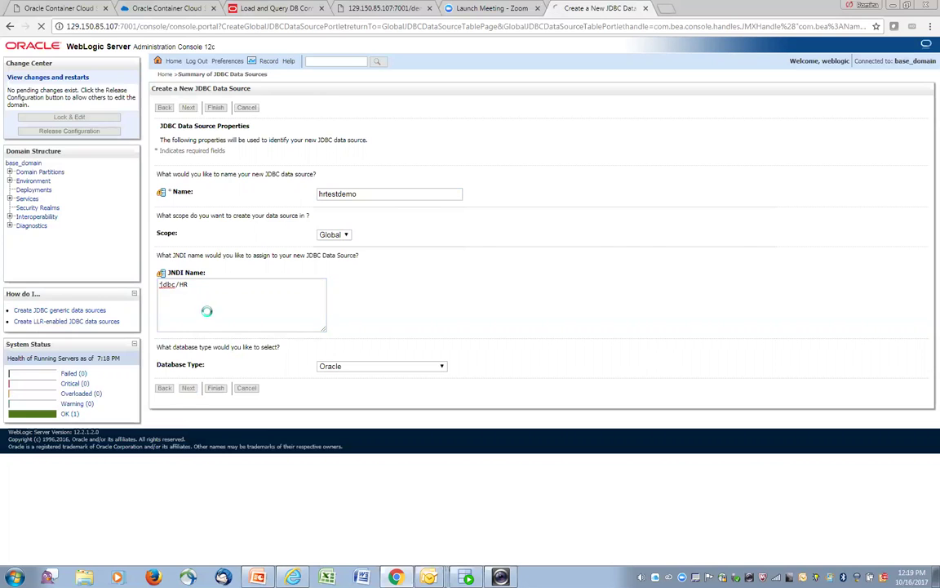
Keep the default driver and transaction options; set database ORCLPDB1.localdomain on host 129.150.85.107
click(188, 225)
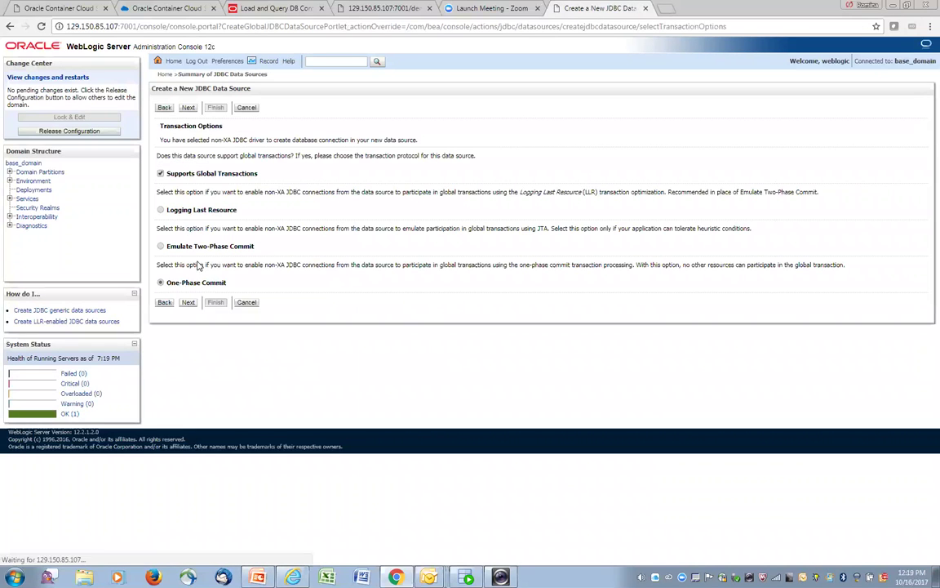
click(188, 305)
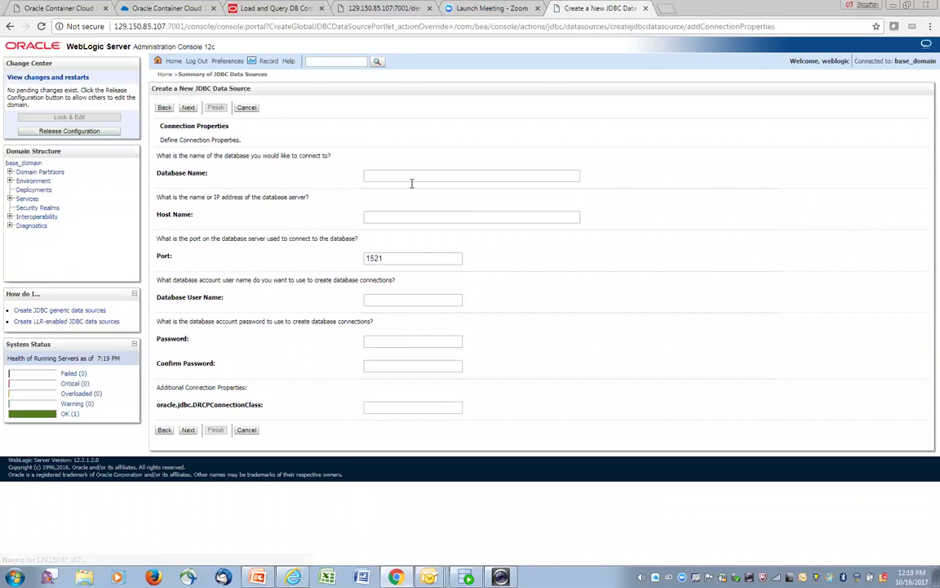
click(392, 178)
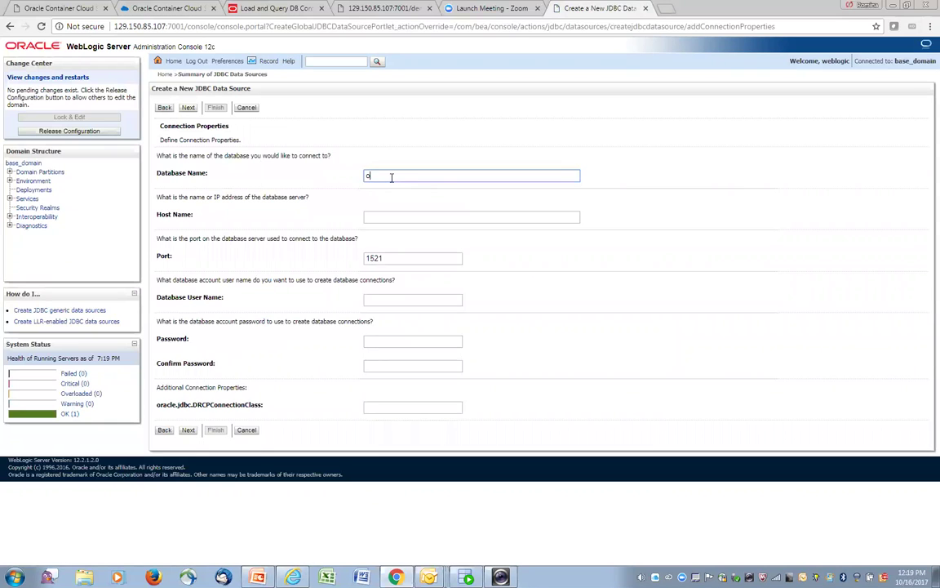
text(o)
click(391, 187)
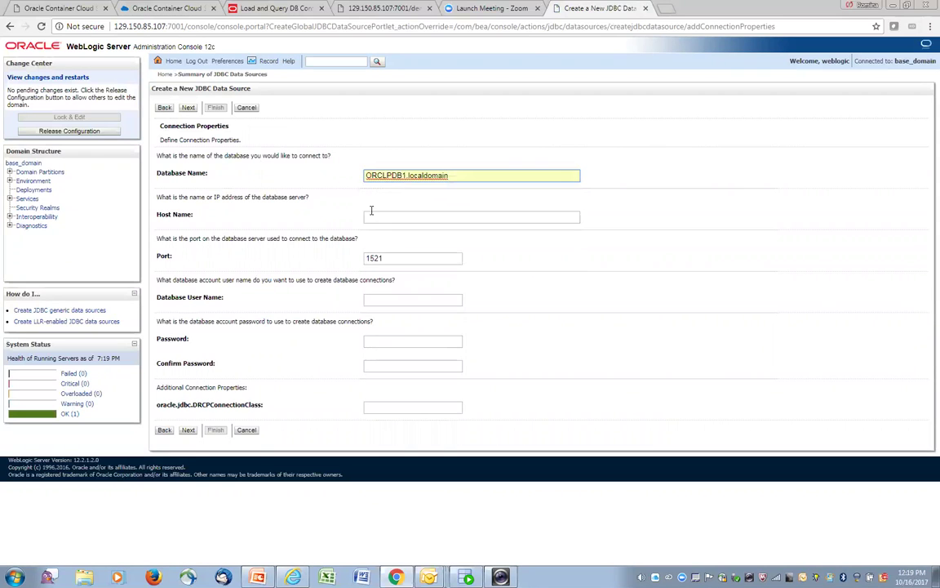
click(381, 218)
text(12)
click(400, 230)
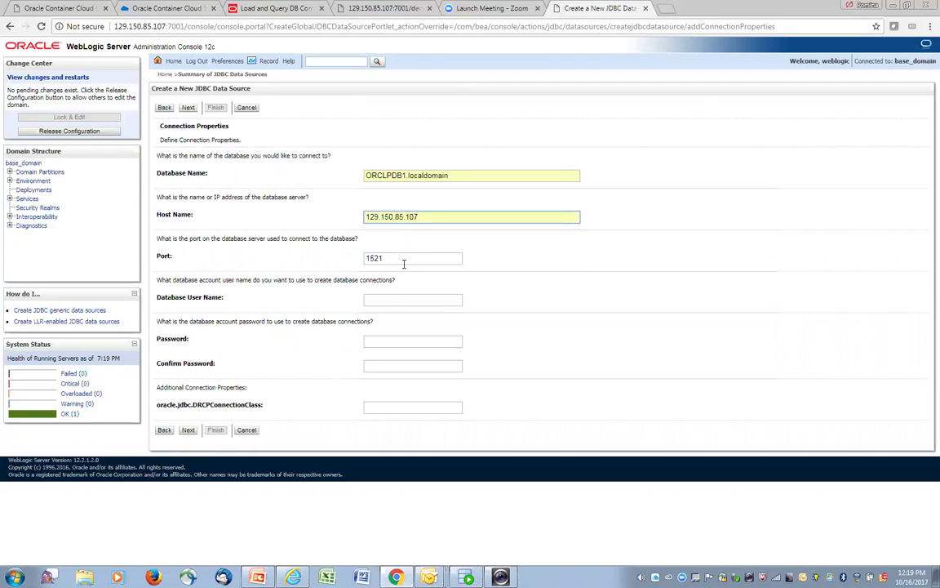
Enter user hr with its password and confirmation, then proceed to the connection test
click(387, 300)
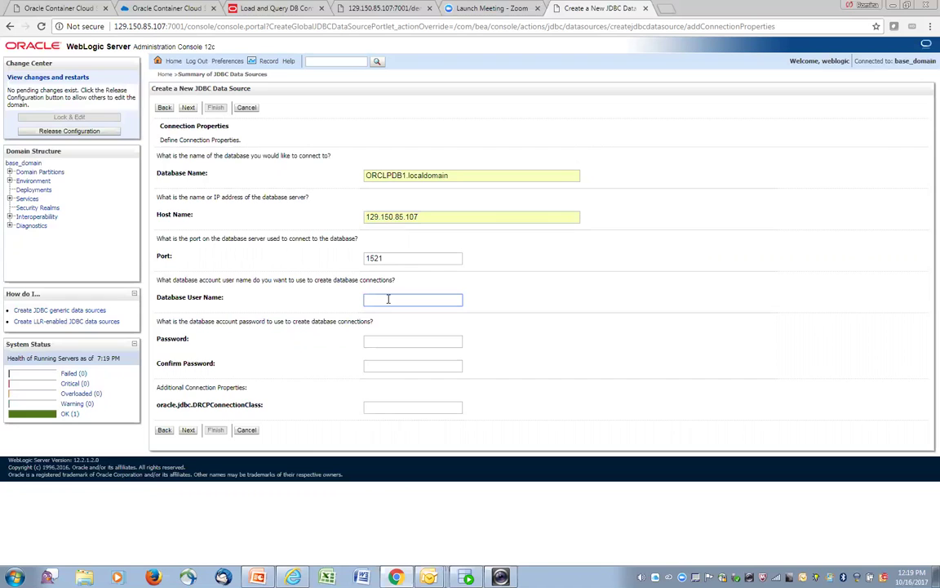
text(hr)
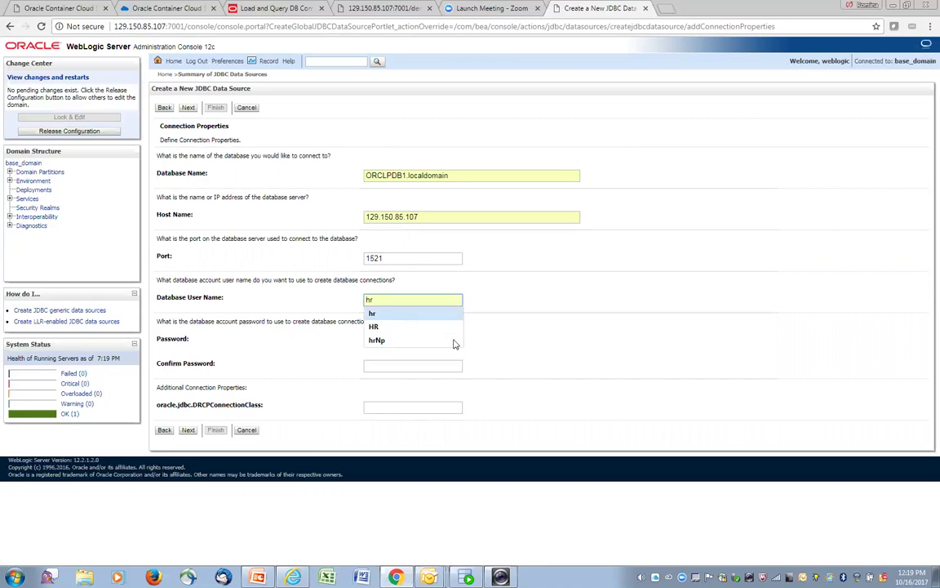
click(387, 341)
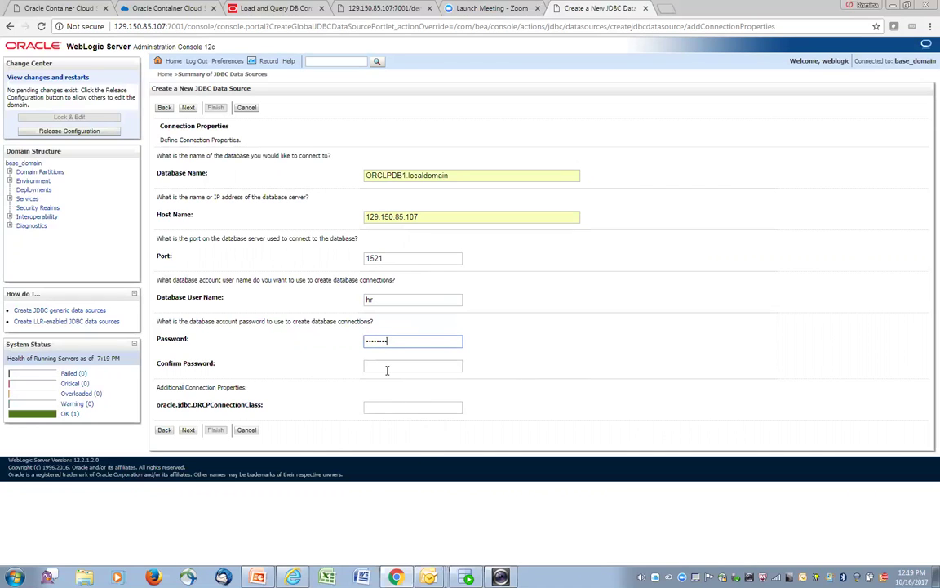
click(389, 364)
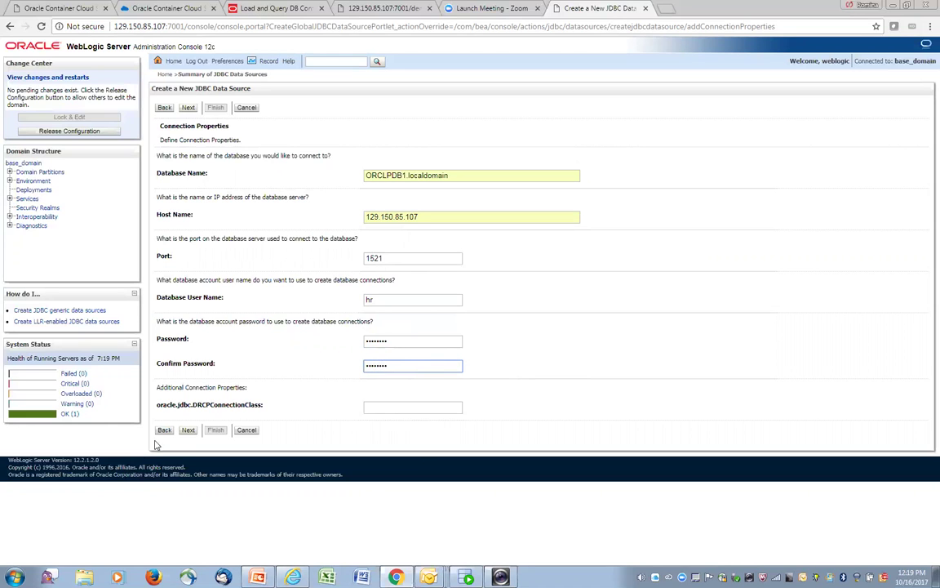
click(187, 429)
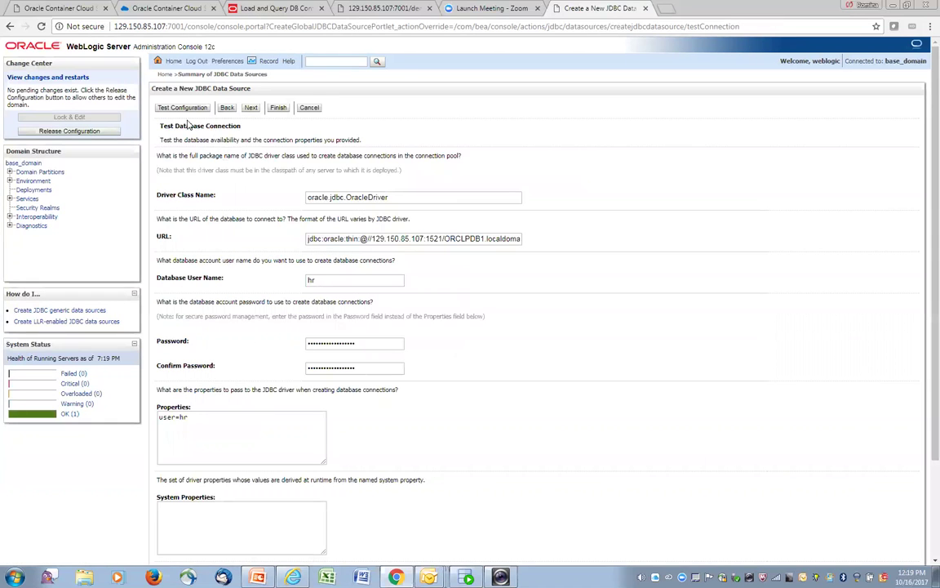
Test the HR data source connection, release the configuration, and return to the JDBC Data Sources summary
click(182, 107)
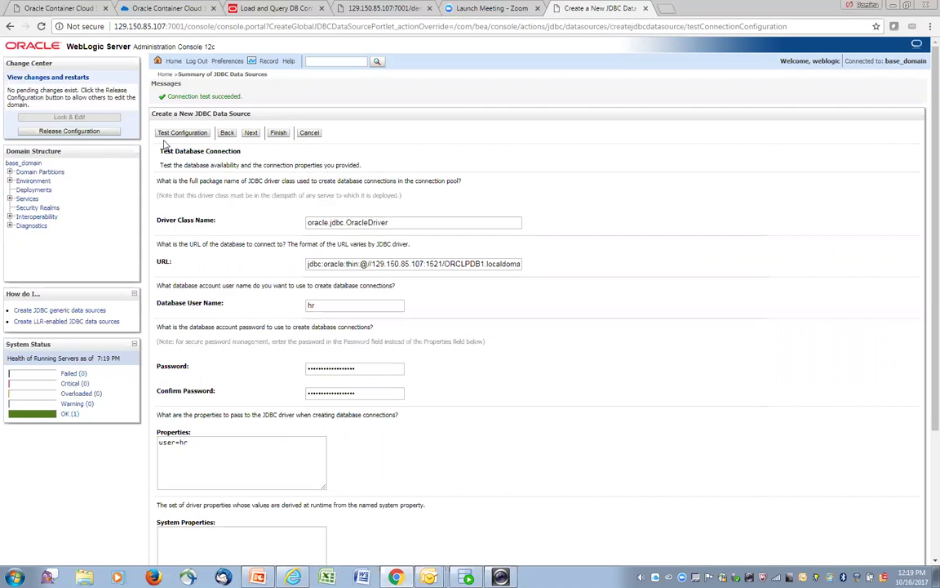
click(57, 133)
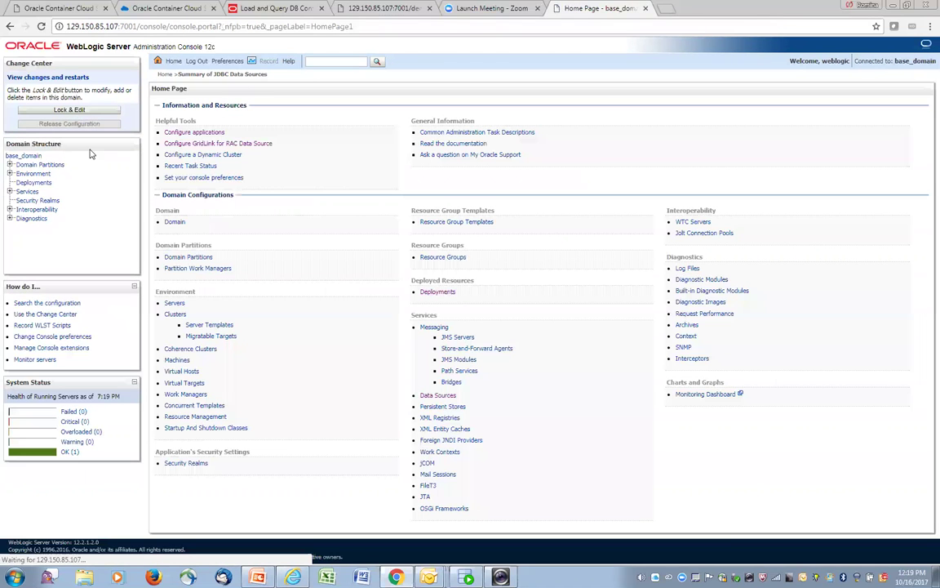
click(33, 173)
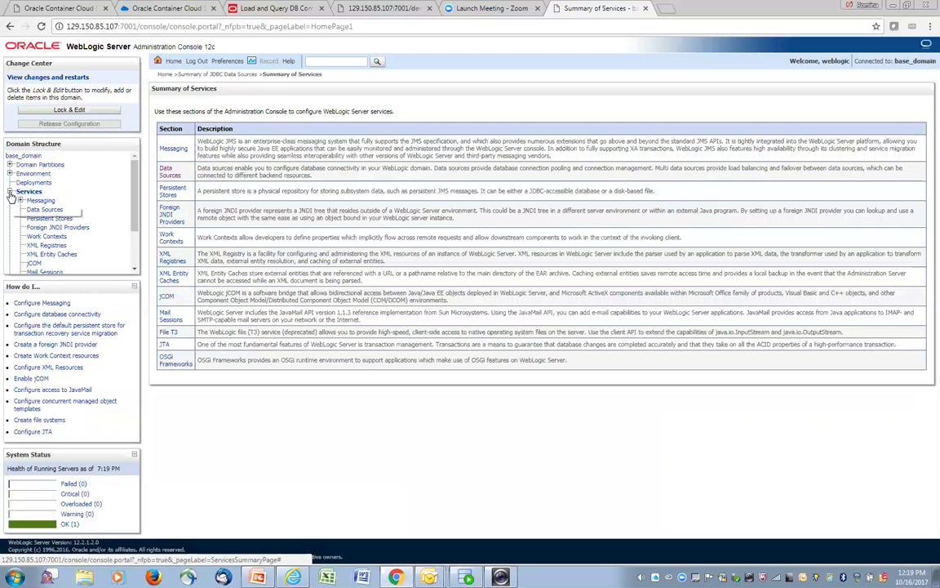
click(45, 209)
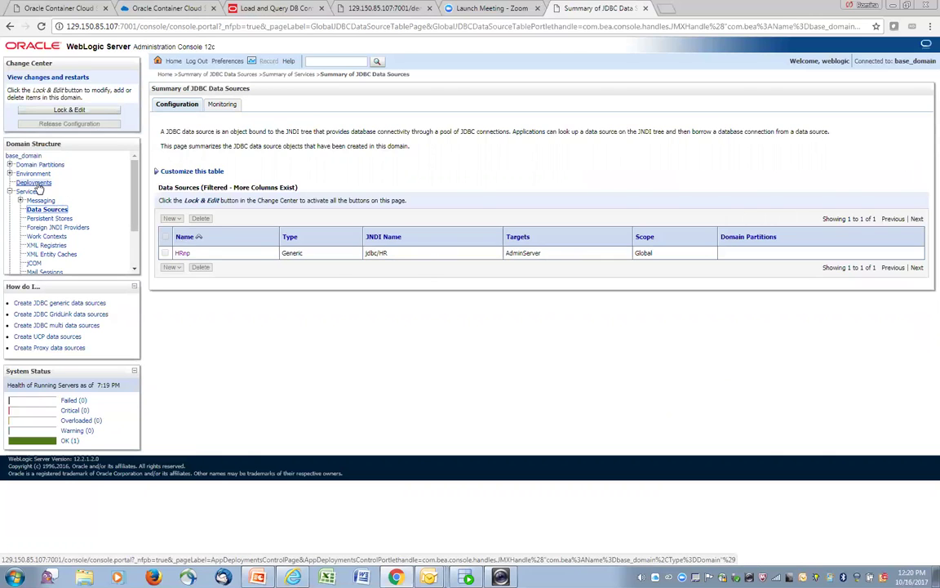
Check the demo app in Deployments, then switch to the 129.150.85.107:7001/demo/ page
click(34, 183)
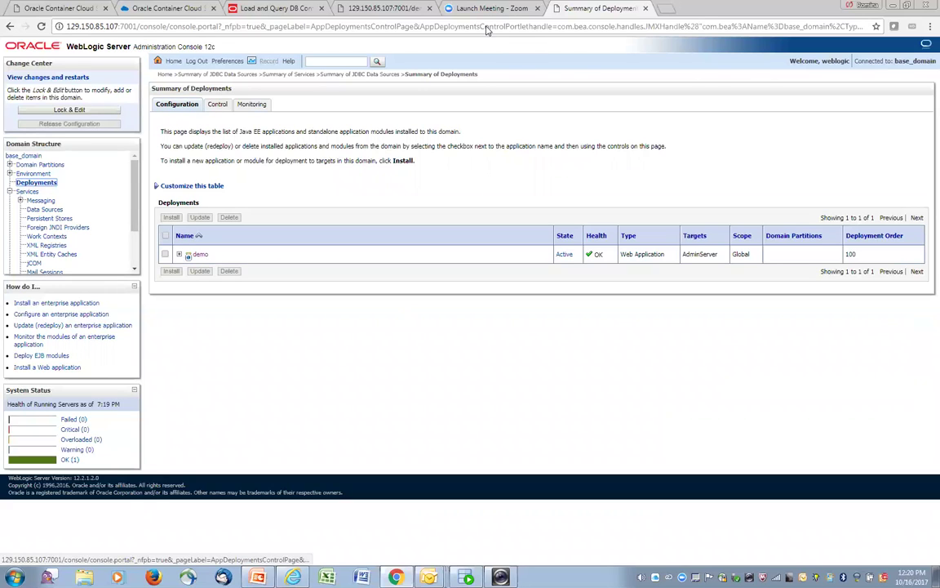
click(393, 10)
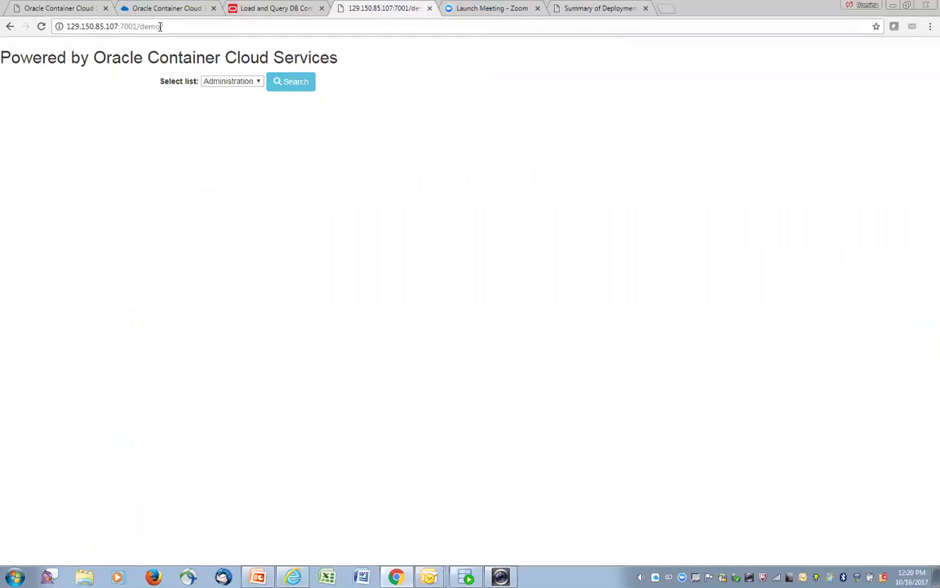
Reload the demo page and search for the IT department's employees
click(186, 26)
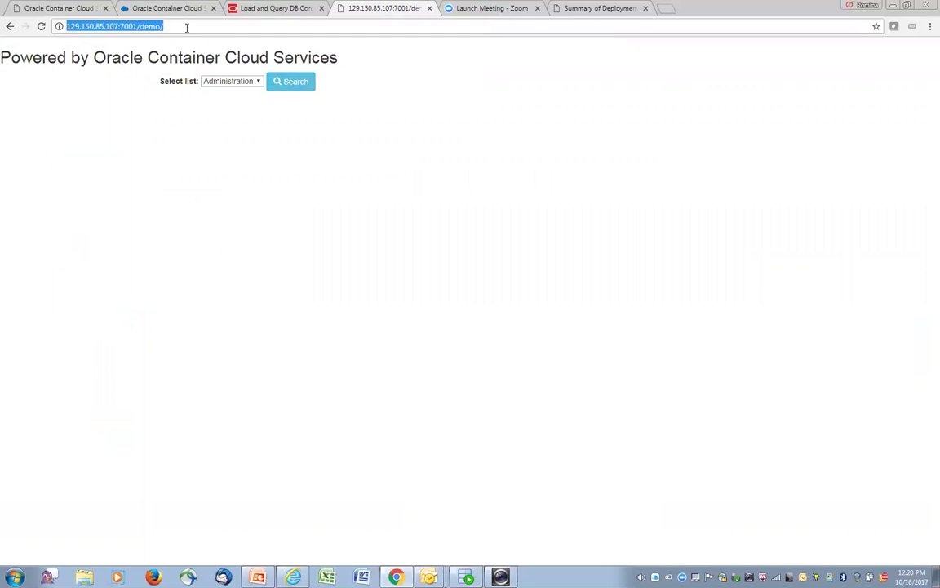
key(Return)
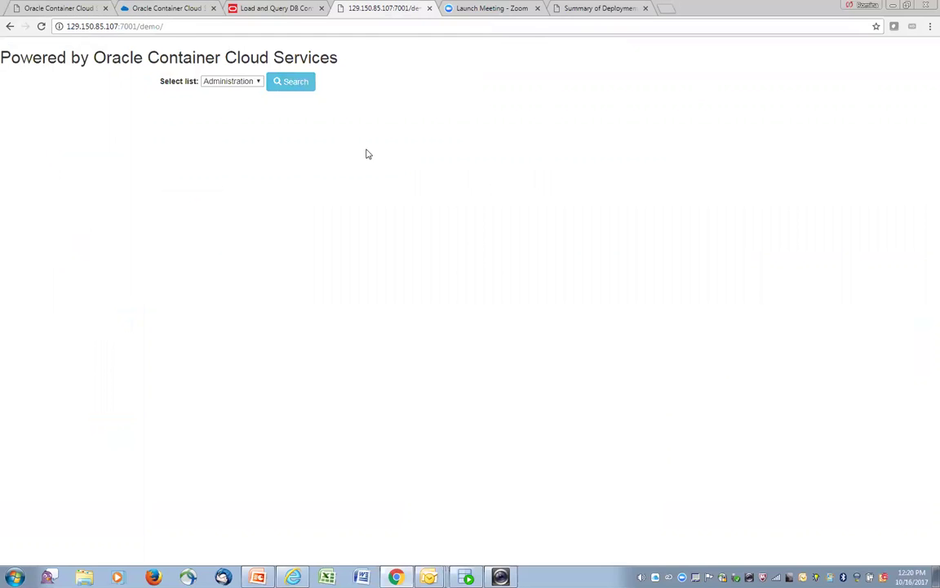
click(253, 82)
click(229, 105)
click(301, 85)
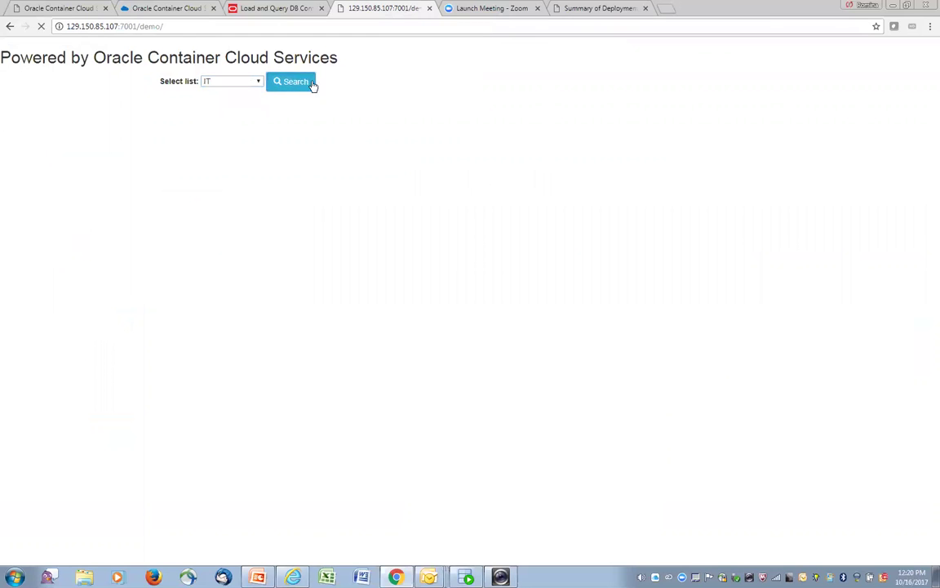
Search for the Sales department's employees instead
click(255, 81)
click(244, 112)
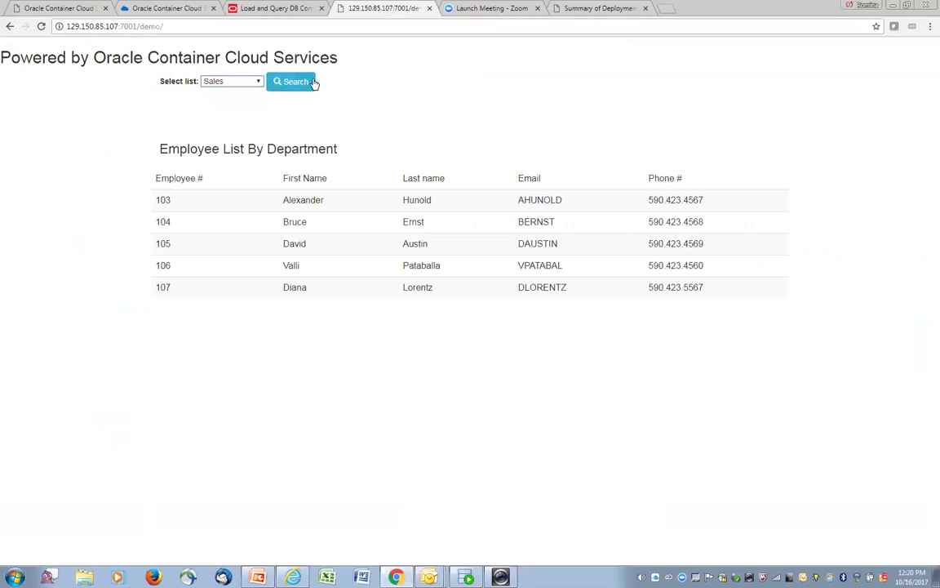
click(297, 86)
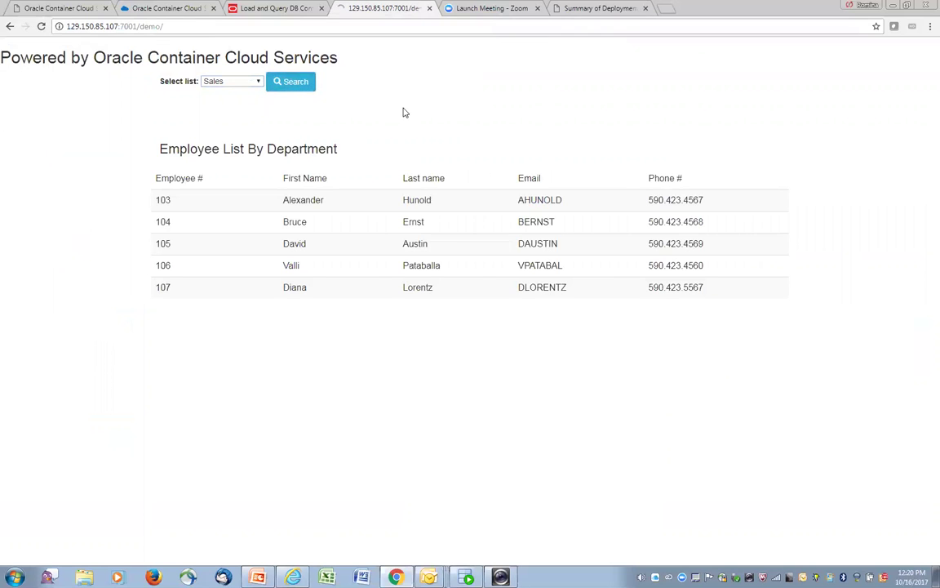